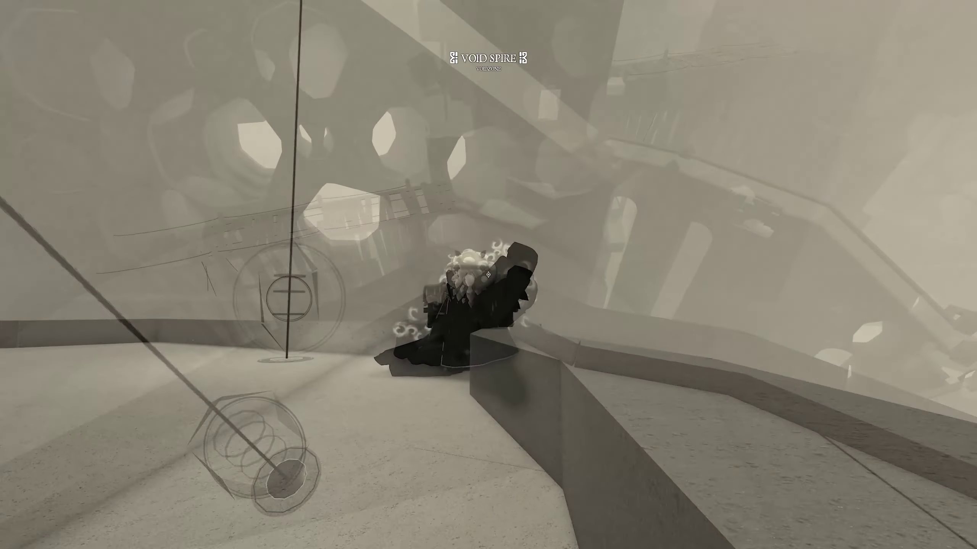
drag(534, 381, 306, 229)
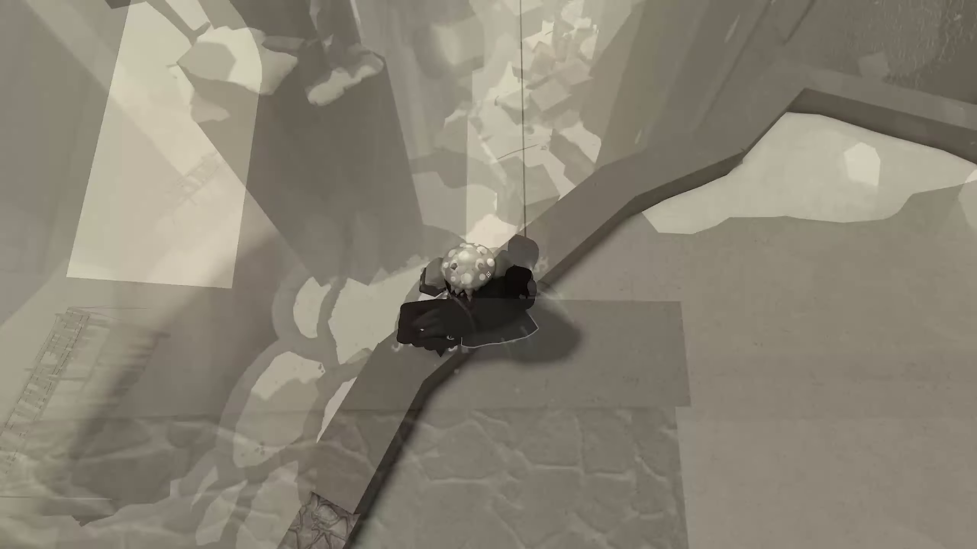
drag(534, 344, 381, 229)
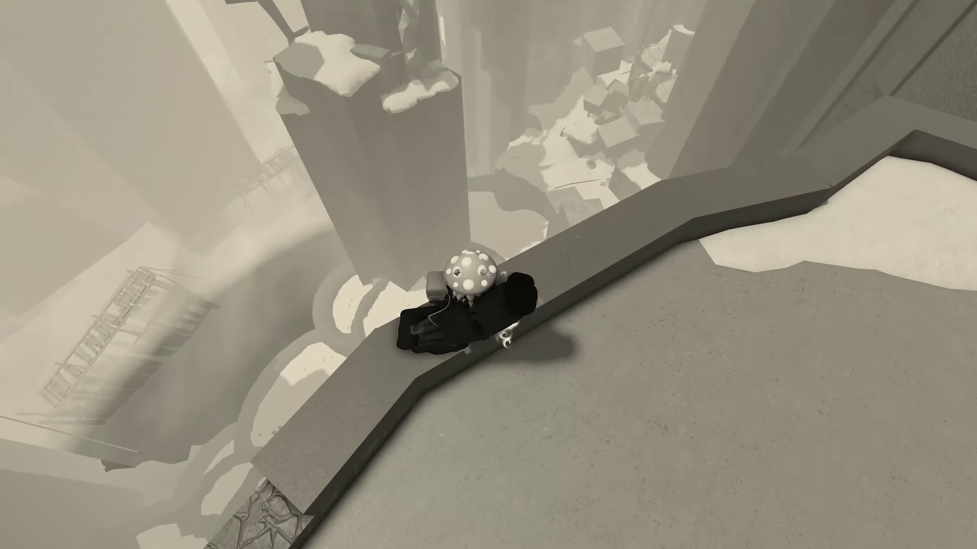